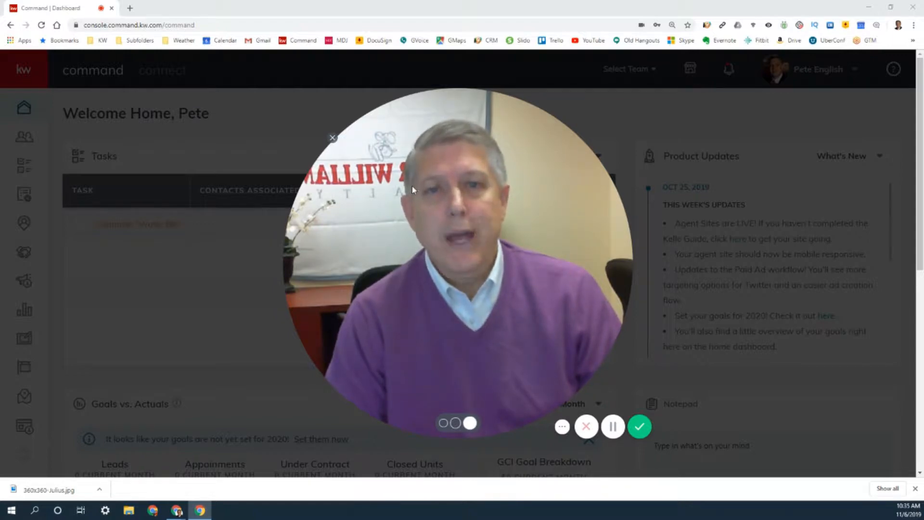
{"action": "left_click", "coordinate": [443, 423]}
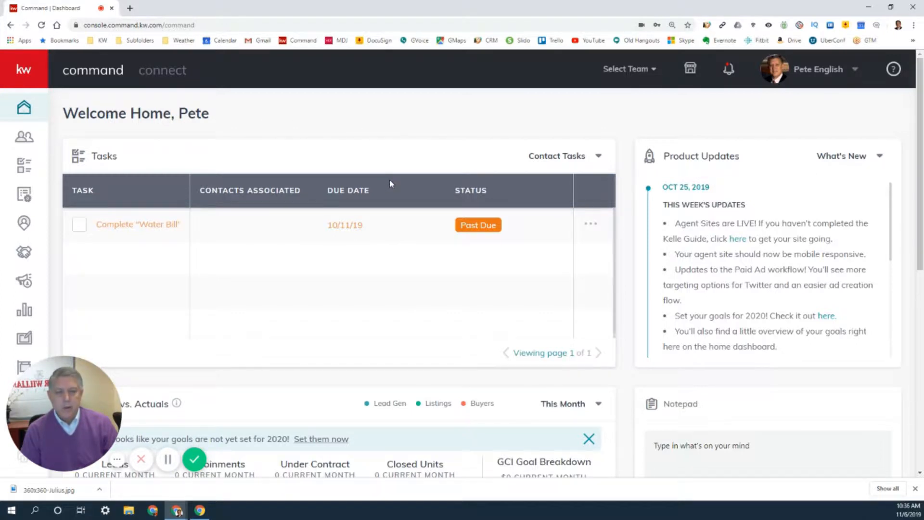
{"action": "mouse_move", "coordinate": [58, 415]}
{"action": "left_click_drag", "start_coordinate": [59, 415], "coordinate": [255, 294]}
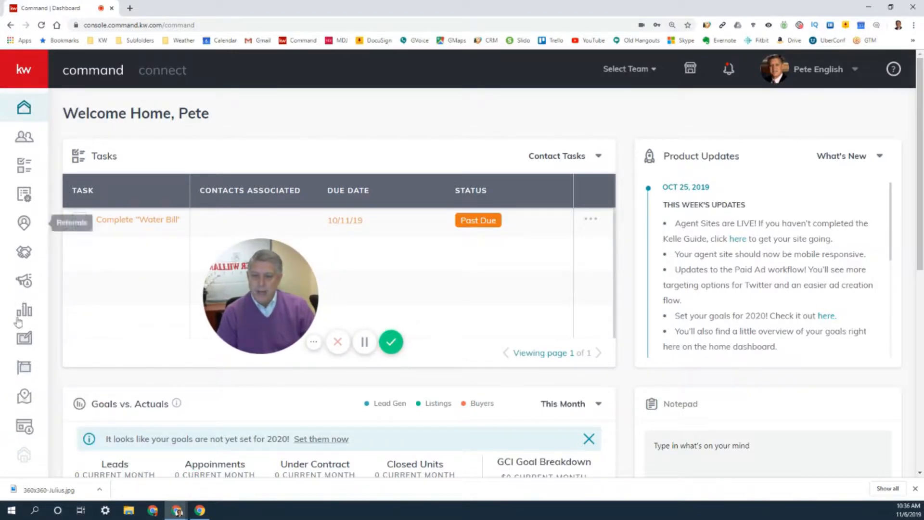
- Open the Agent Site Pages list in the Sites section
{"action": "left_click", "coordinate": [11, 68]}
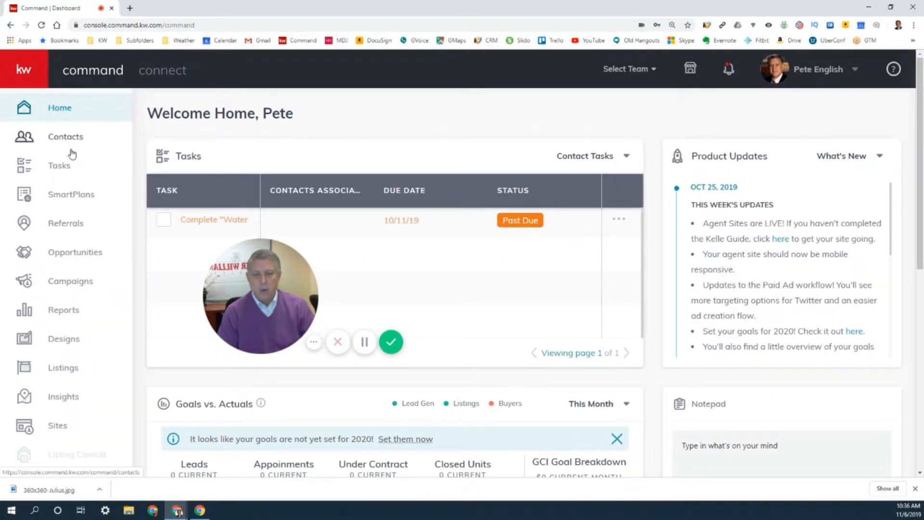
{"action": "left_click", "coordinate": [58, 431]}
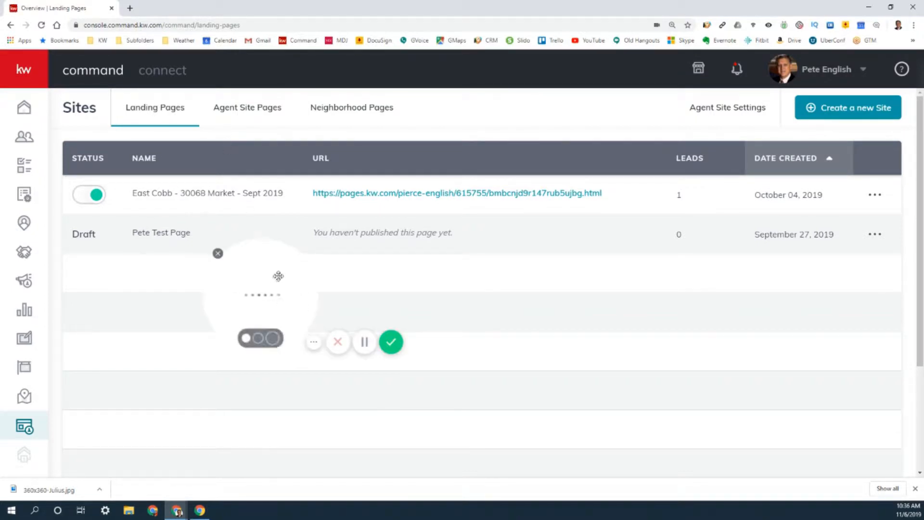
{"action": "left_click_drag", "start_coordinate": [278, 276], "coordinate": [152, 374]}
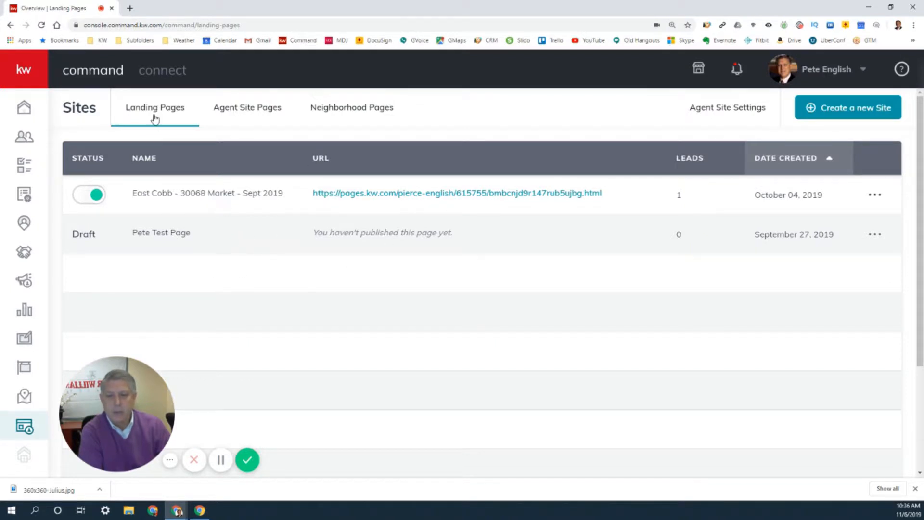
{"action": "left_click", "coordinate": [247, 110]}
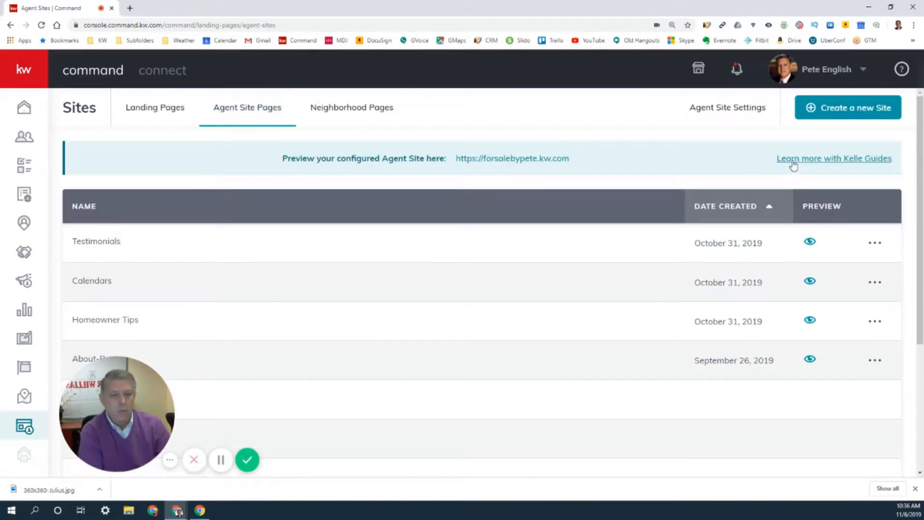
- Open the Agent Sites Kelle Guide, choosing to use the new KW Agent Sites as the provider
{"action": "left_click", "coordinate": [825, 161]}
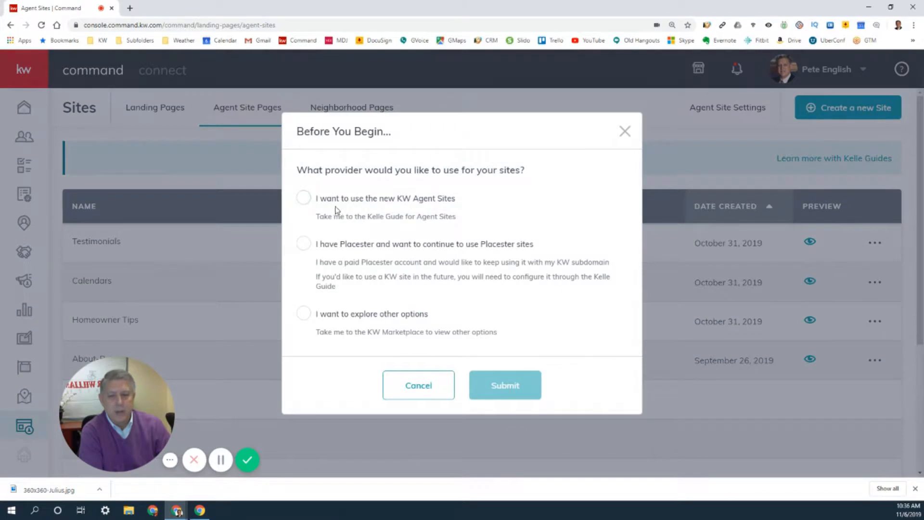
{"action": "left_click", "coordinate": [304, 199]}
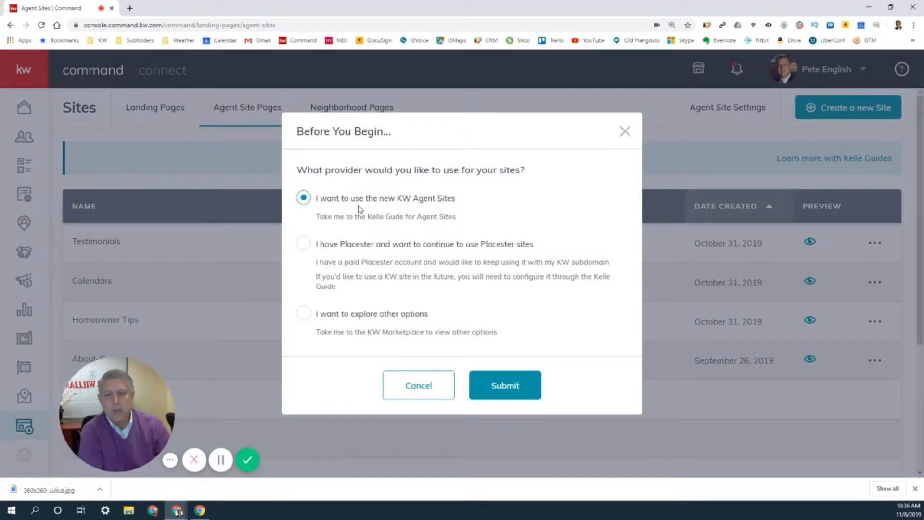
{"action": "left_click", "coordinate": [501, 384]}
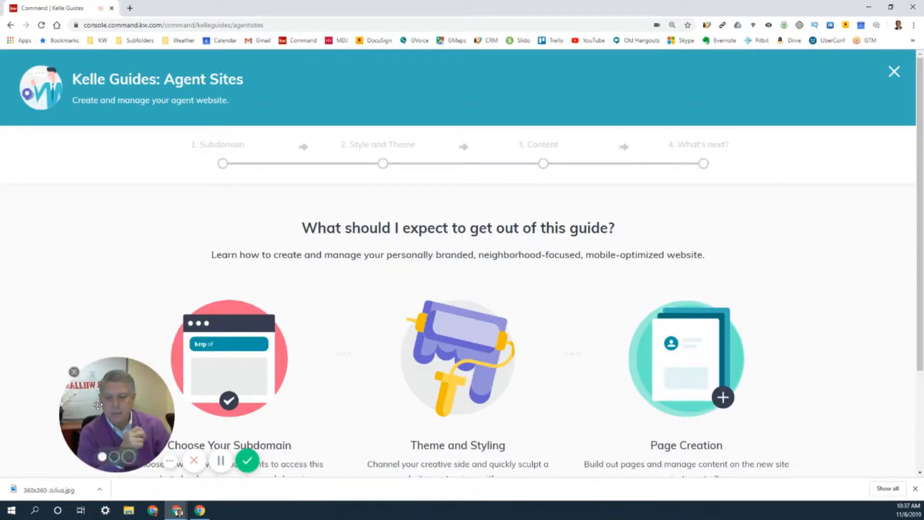
- Start the Agent Sites guide and acknowledge the compliance reminder
{"action": "left_click_drag", "start_coordinate": [98, 403], "coordinate": [72, 339]}
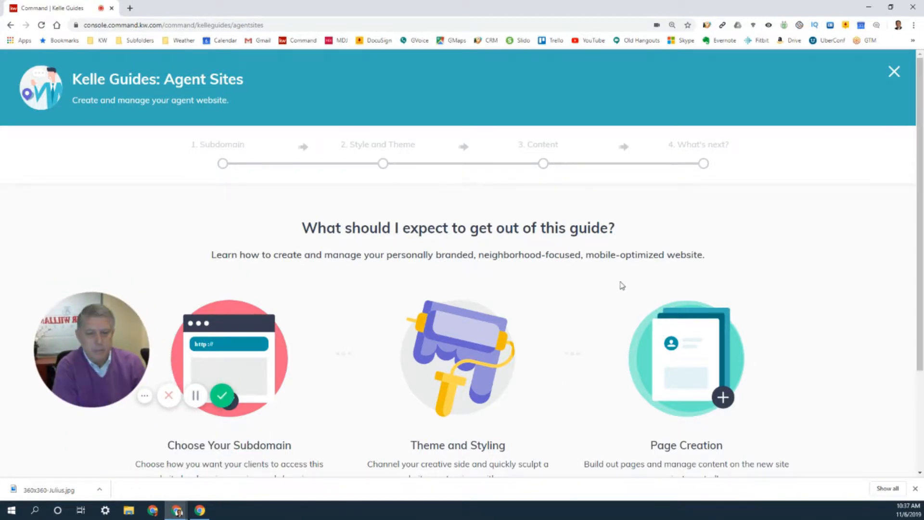
{"action": "scroll", "coordinate": [601, 281], "scroll_direction": "down", "scroll_amount": 3}
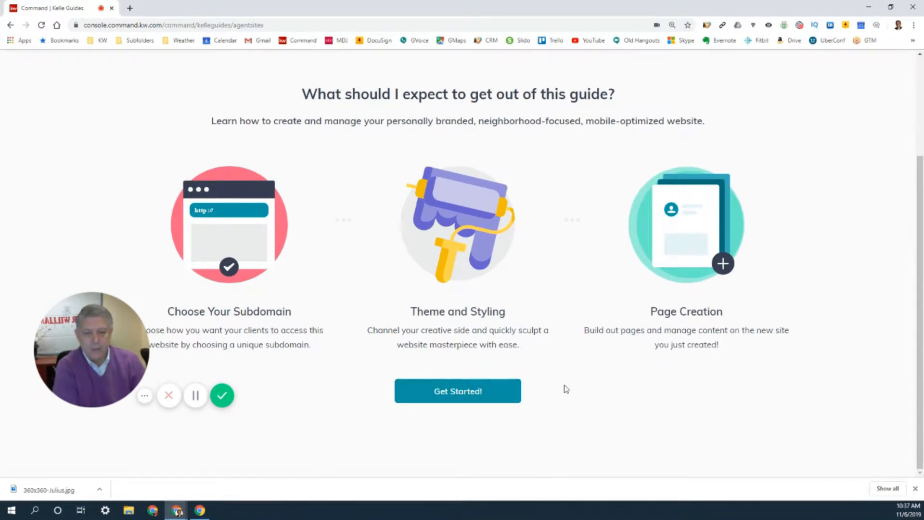
{"action": "left_click", "coordinate": [461, 392]}
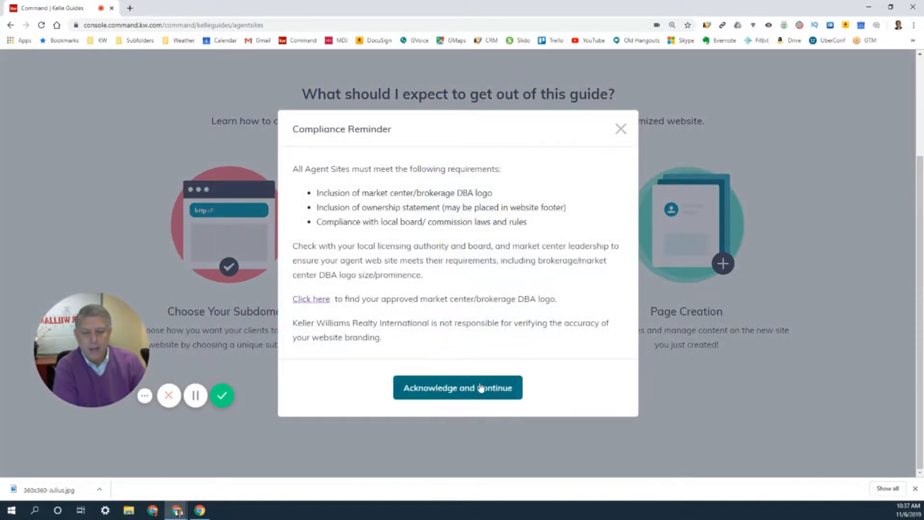
{"action": "left_click", "coordinate": [466, 390]}
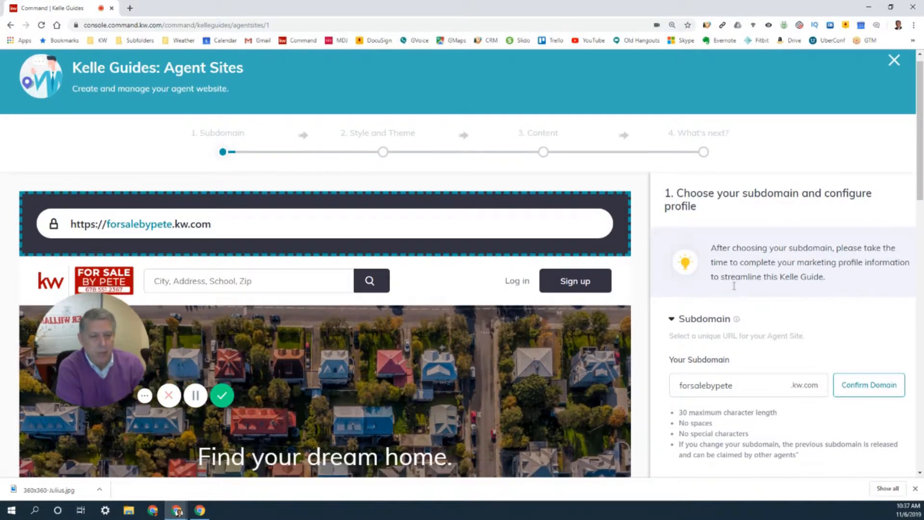
- Review the marketing profile information and the recommended size for the profile picture
{"action": "scroll", "coordinate": [712, 366], "scroll_direction": "down", "scroll_amount": 3}
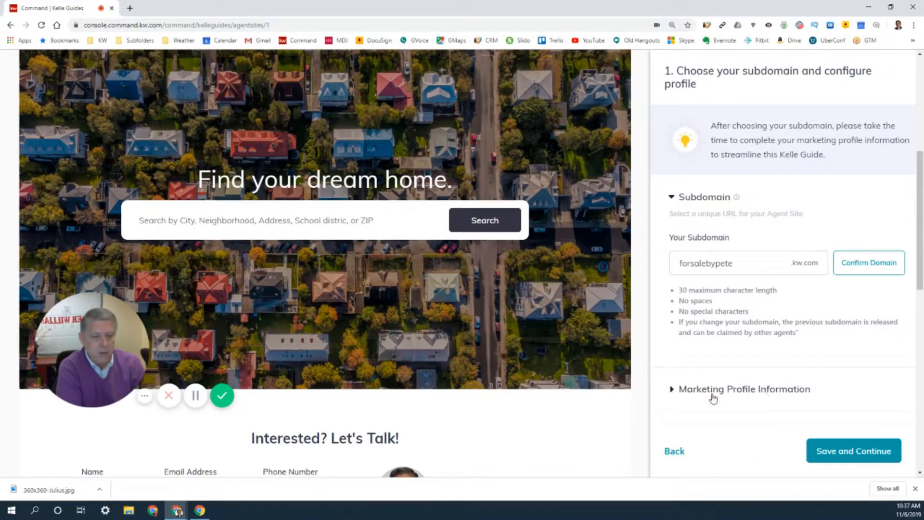
{"action": "left_click", "coordinate": [673, 393]}
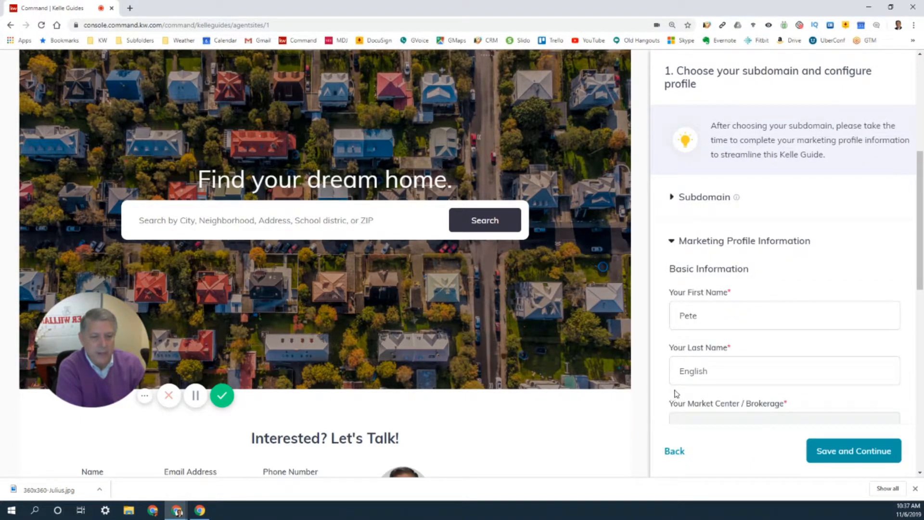
{"action": "scroll", "coordinate": [715, 308], "scroll_direction": "down", "scroll_amount": 10}
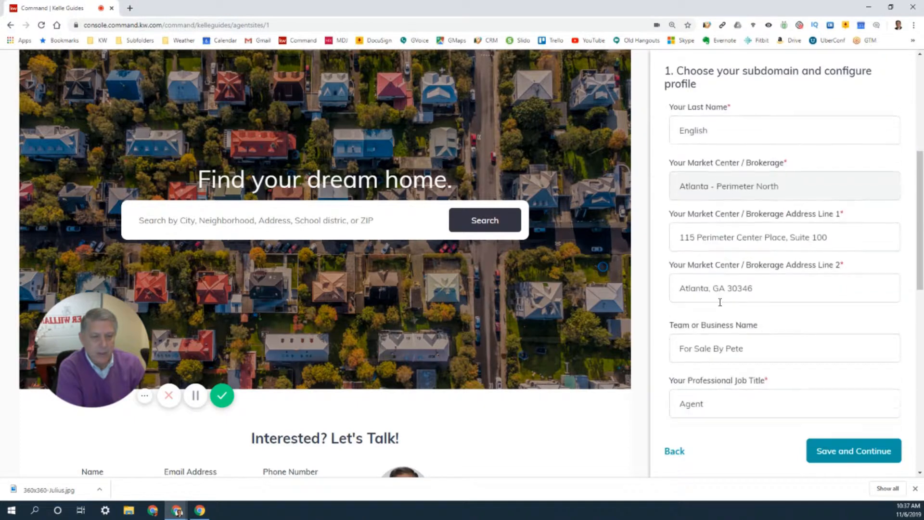
{"action": "scroll", "coordinate": [720, 302], "scroll_direction": "down", "scroll_amount": 12}
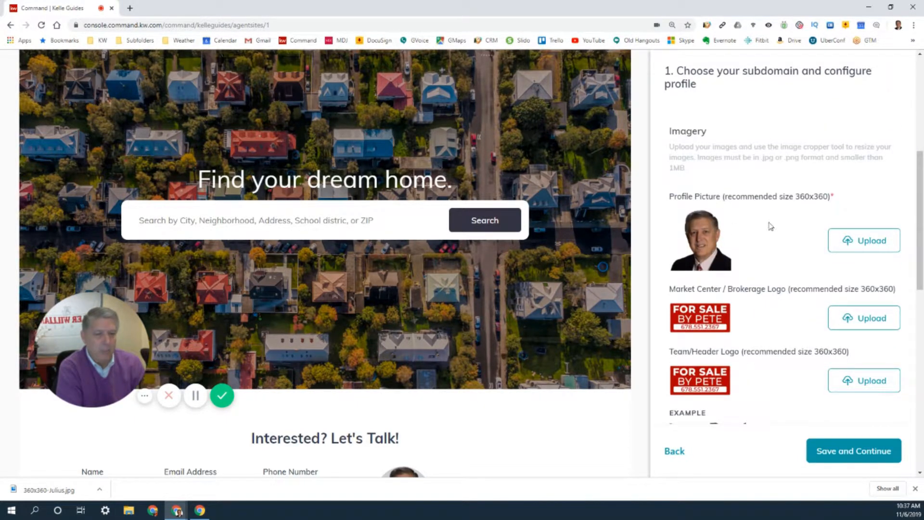
{"action": "left_click_drag", "start_coordinate": [728, 201], "coordinate": [827, 199]}
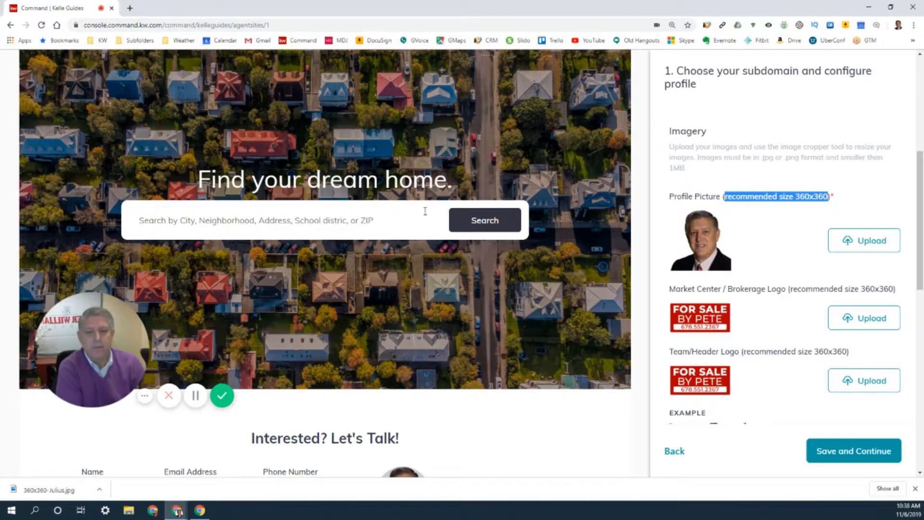
- Open Google Drive at drive.google.com in a new browser tab
{"action": "left_click", "coordinate": [130, 9]}
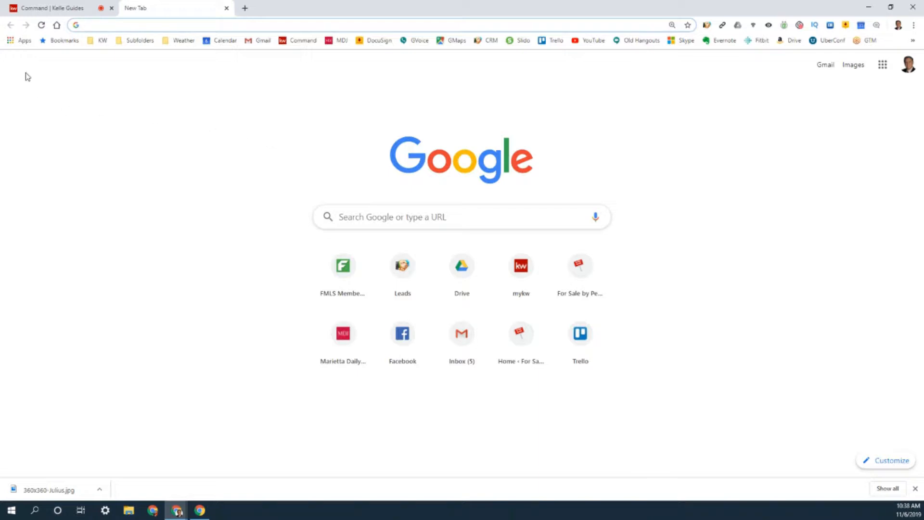
{"action": "left_click", "coordinate": [13, 41]}
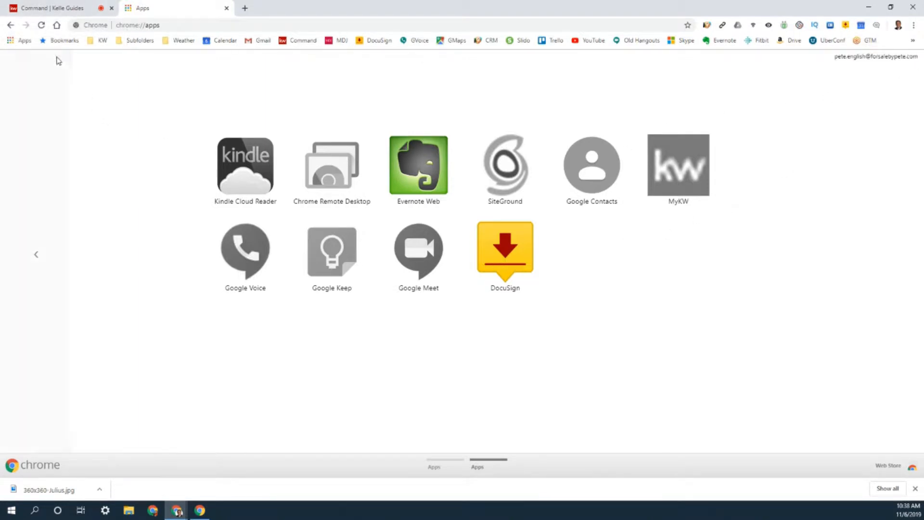
{"action": "left_click", "coordinate": [175, 25]}
{"action": "left_click", "coordinate": [175, 25]}
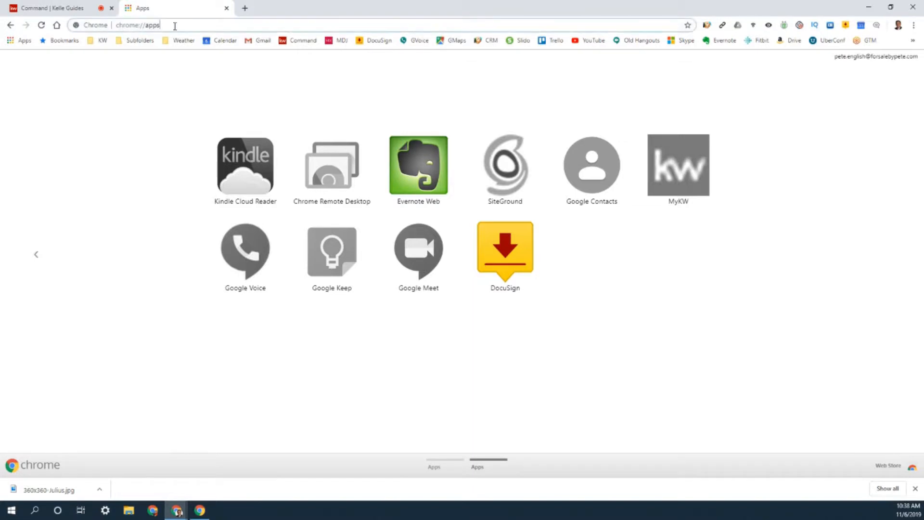
{"action": "triple_click", "coordinate": [174, 25]}
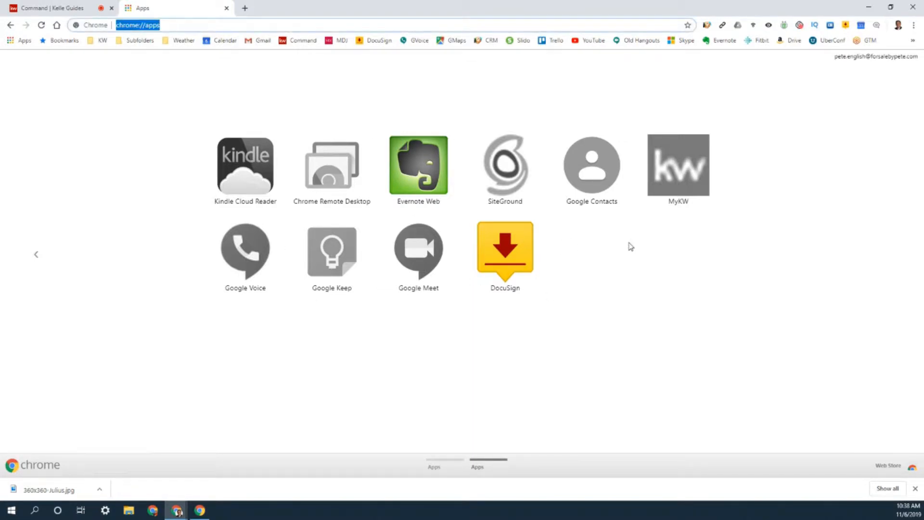
{"action": "type", "text": "drive"}
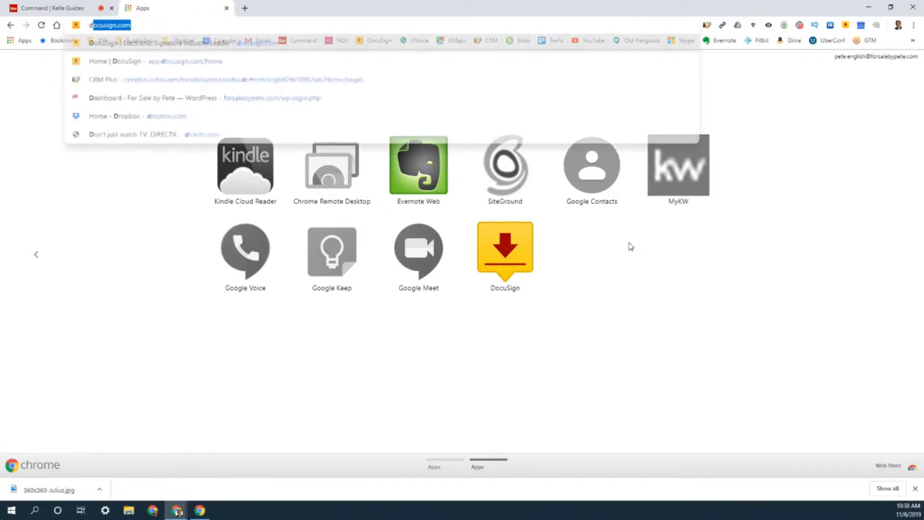
{"action": "type", "text": "."}
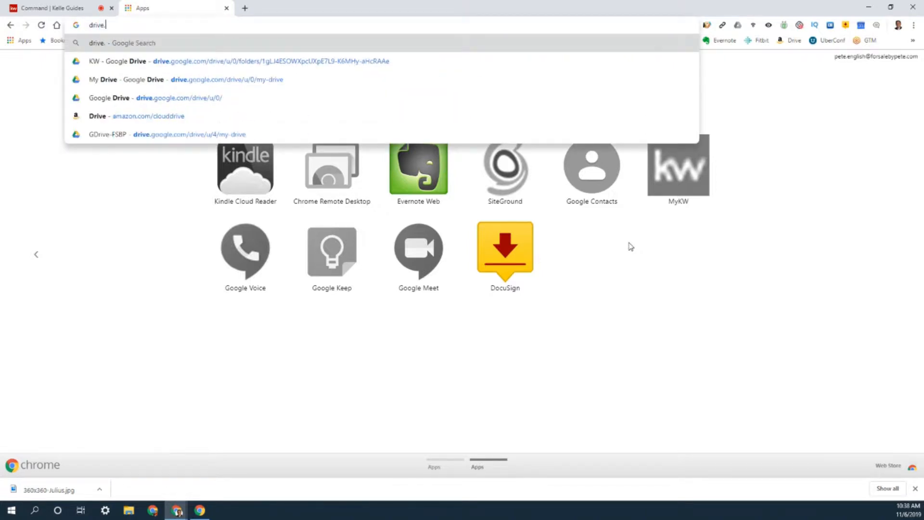
{"action": "type", "text": "goo"}
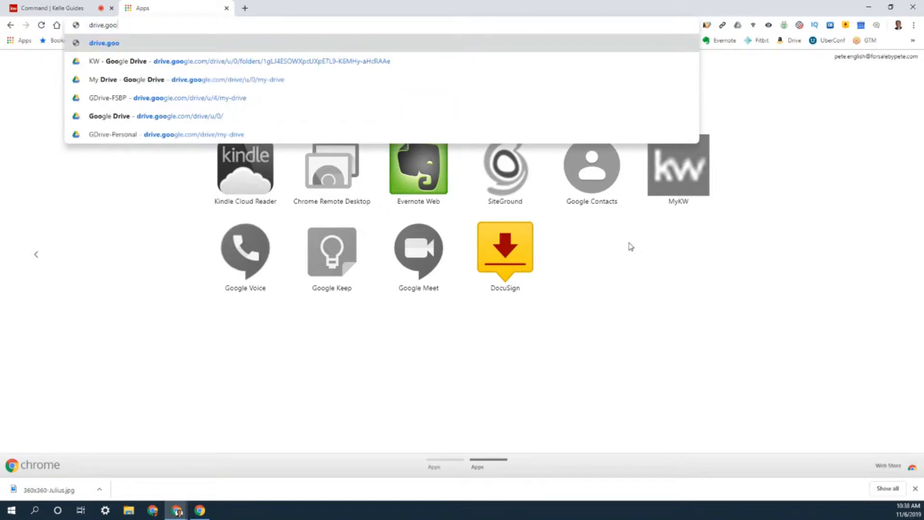
{"action": "type", "text": "gle.com"}
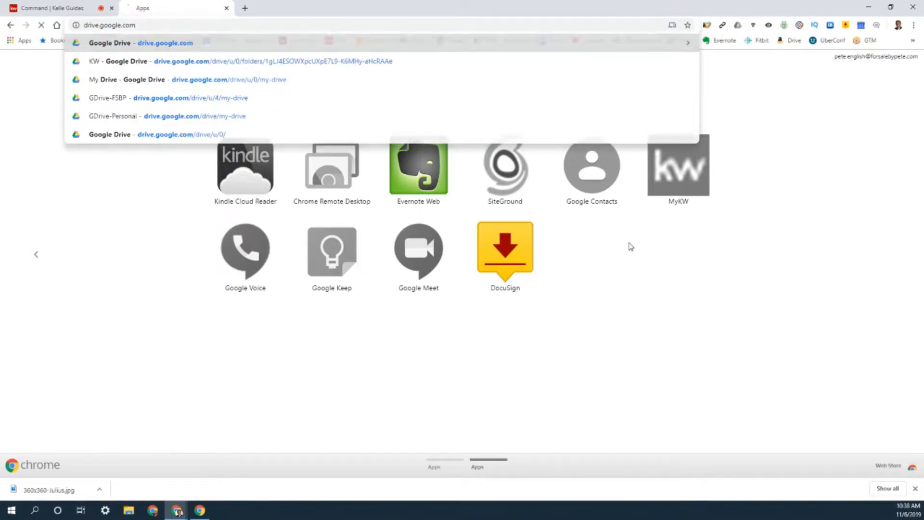
{"action": "key", "text": "Return"}
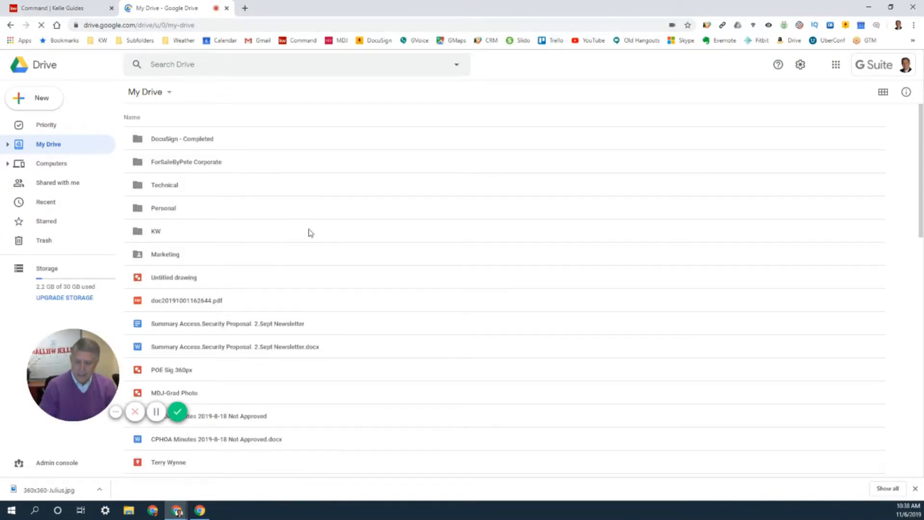
{"action": "key", "text": "ctrl+plus"}
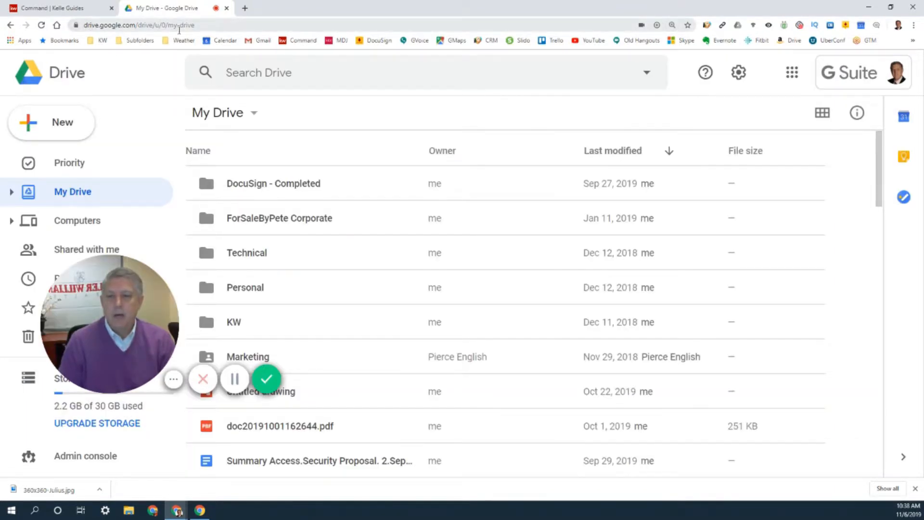
{"action": "mouse_move", "coordinate": [165, 295]}
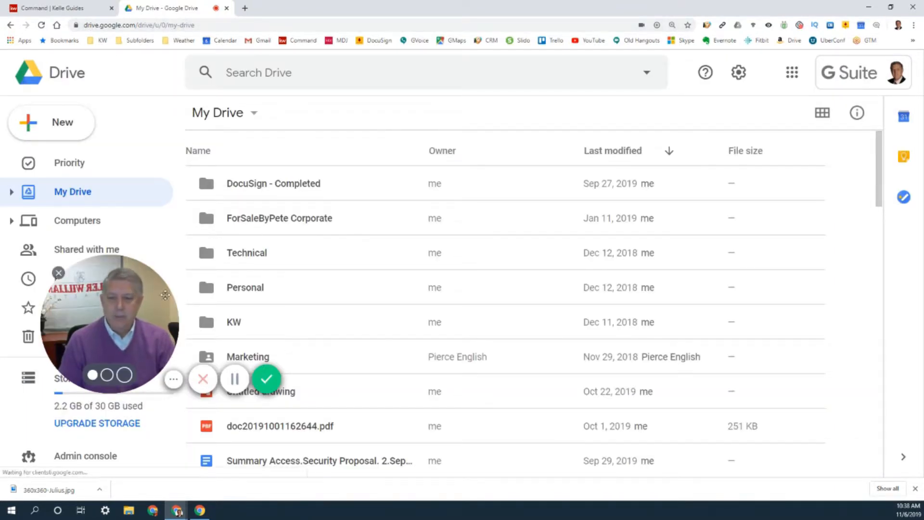
{"action": "left_click_drag", "start_coordinate": [165, 295], "coordinate": [804, 383]}
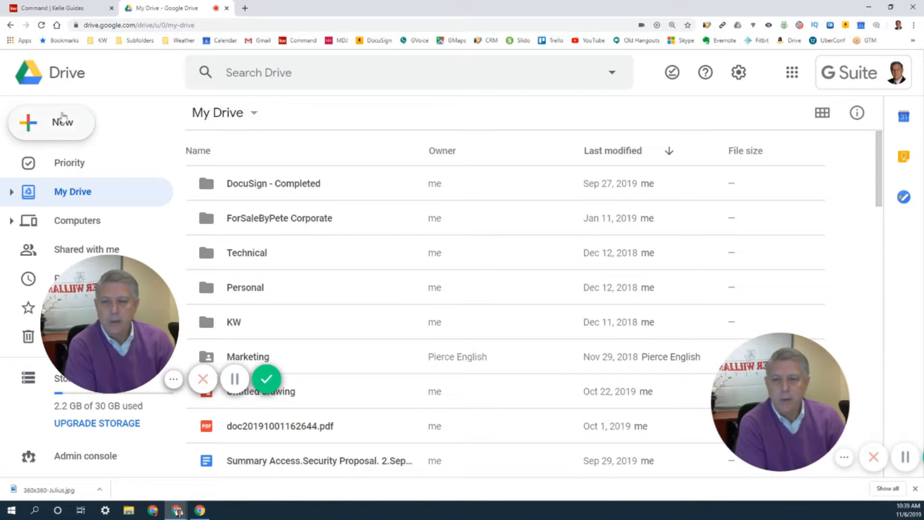
{"action": "left_click", "coordinate": [32, 126]}
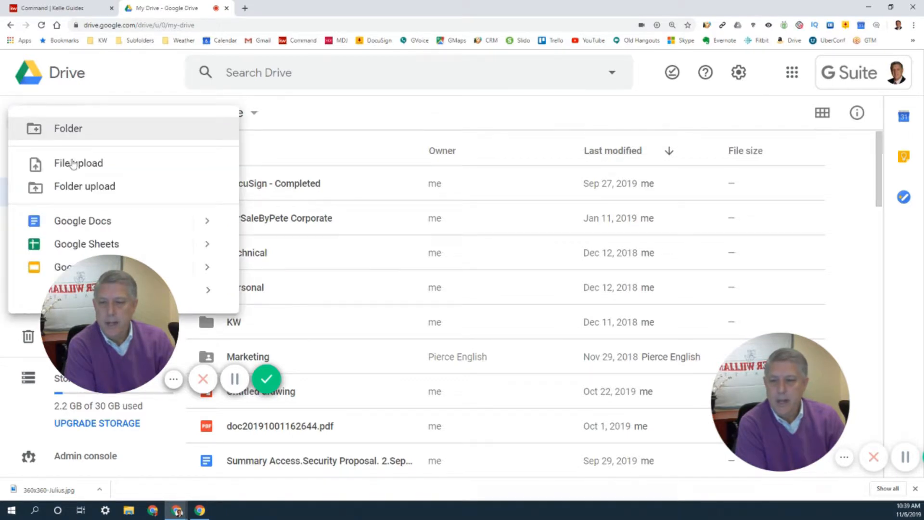
{"action": "left_click_drag", "start_coordinate": [105, 293], "coordinate": [766, 386]}
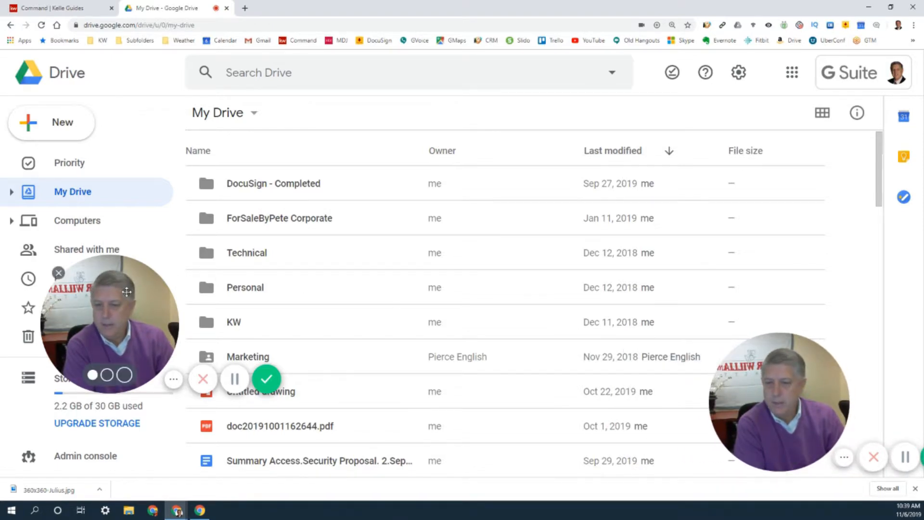
{"action": "left_click", "coordinate": [58, 274]}
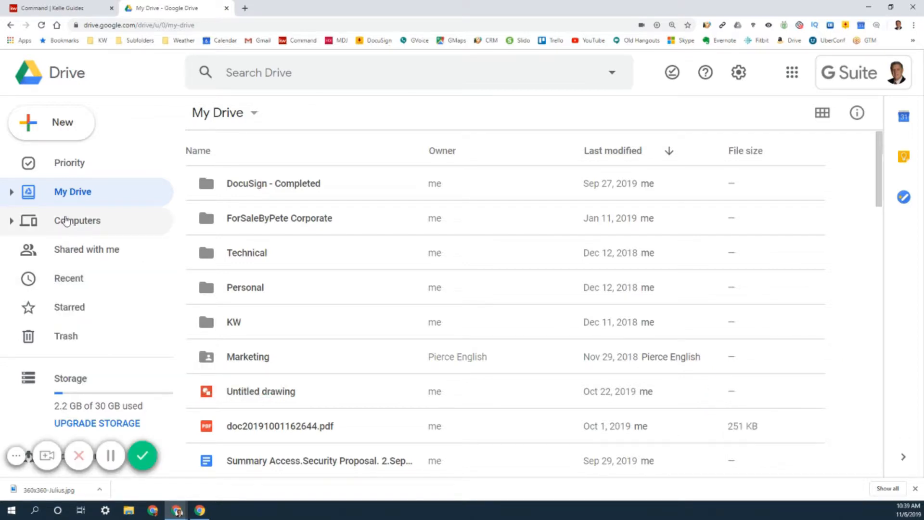
- Create a new Google Drawings file from Drive
{"action": "left_click", "coordinate": [60, 125]}
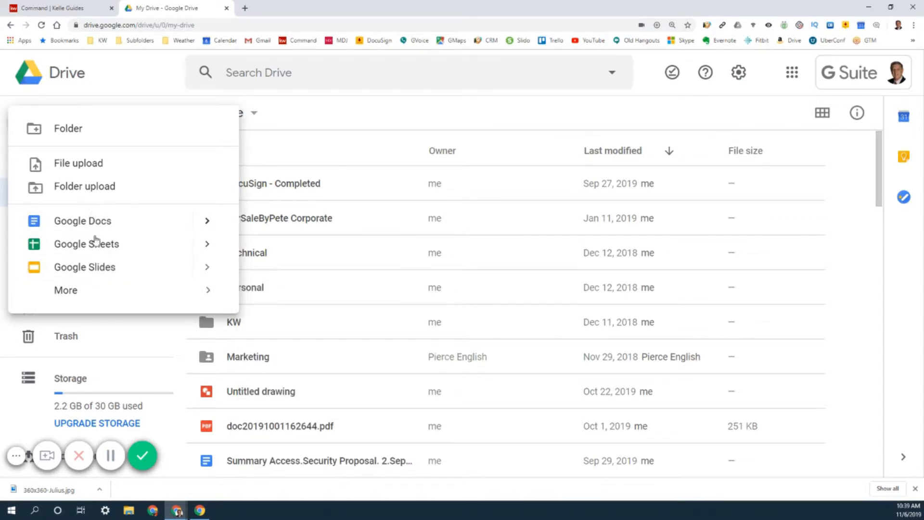
{"action": "left_click", "coordinate": [73, 290]}
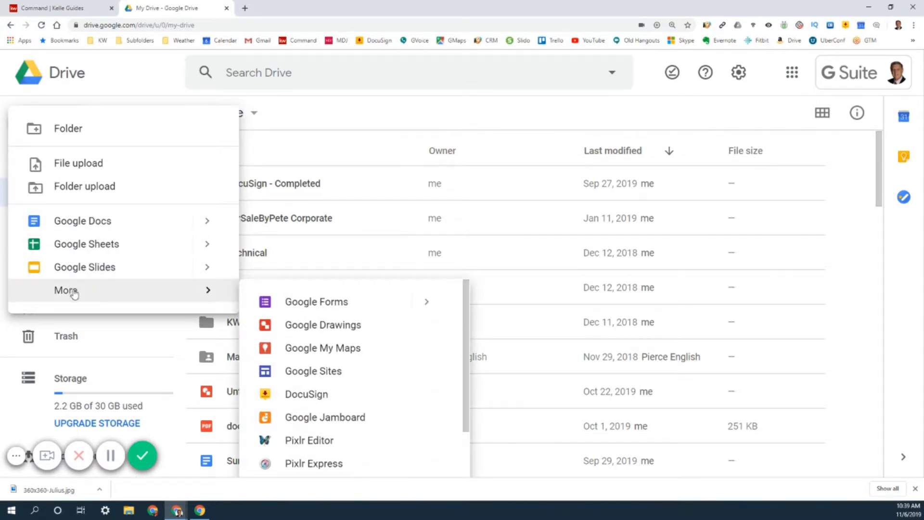
{"action": "left_click", "coordinate": [340, 326]}
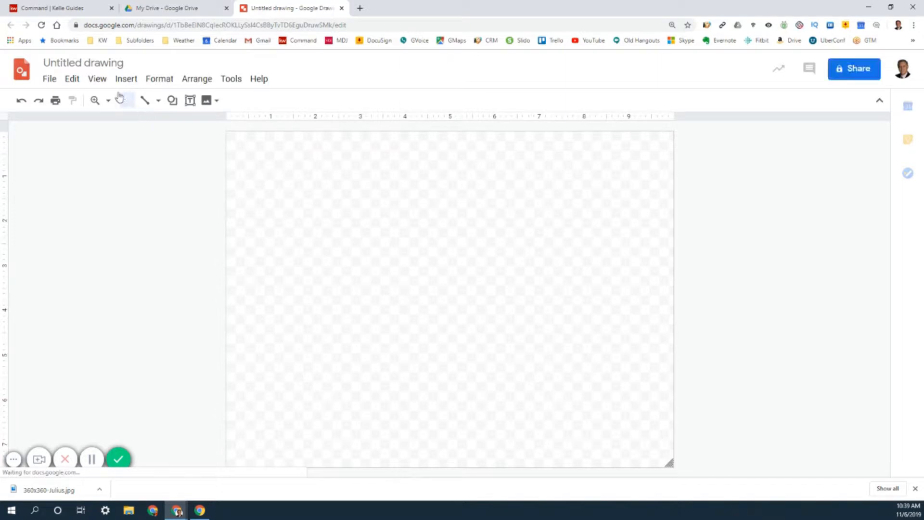
- Rename the drawing as 360x360- followed by the agent's first name
{"action": "left_click", "coordinate": [75, 62]}
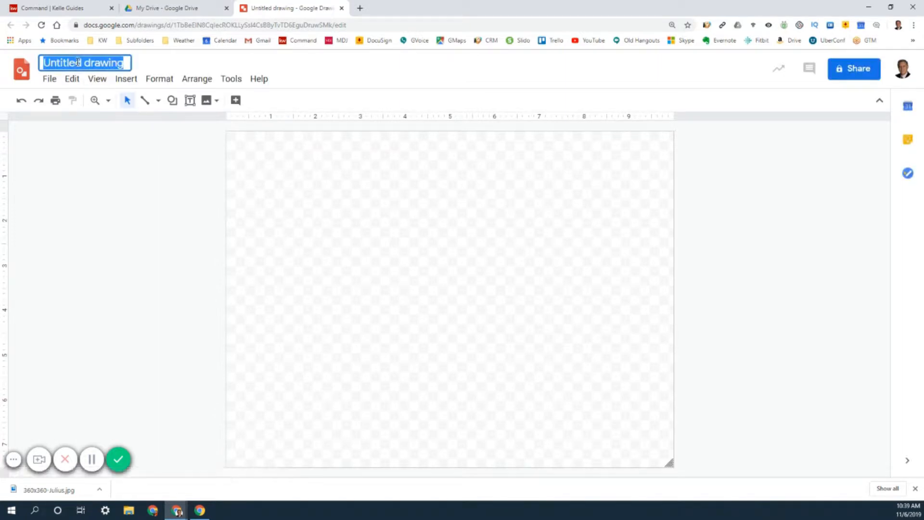
{"action": "left_click", "coordinate": [75, 62]}
{"action": "mouse_move", "coordinate": [127, 63]}
{"action": "left_mouse_down"}
{"action": "mouse_move", "coordinate": [56, 63]}
{"action": "mouse_move", "coordinate": [44, 72]}
{"action": "left_mouse_up"}
{"action": "type", "text": "3"}
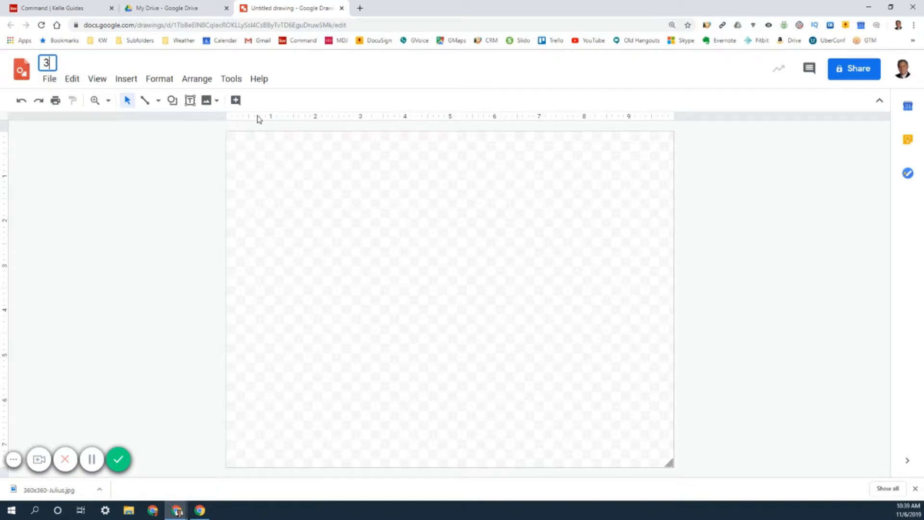
{"action": "type", "text": "60x360"}
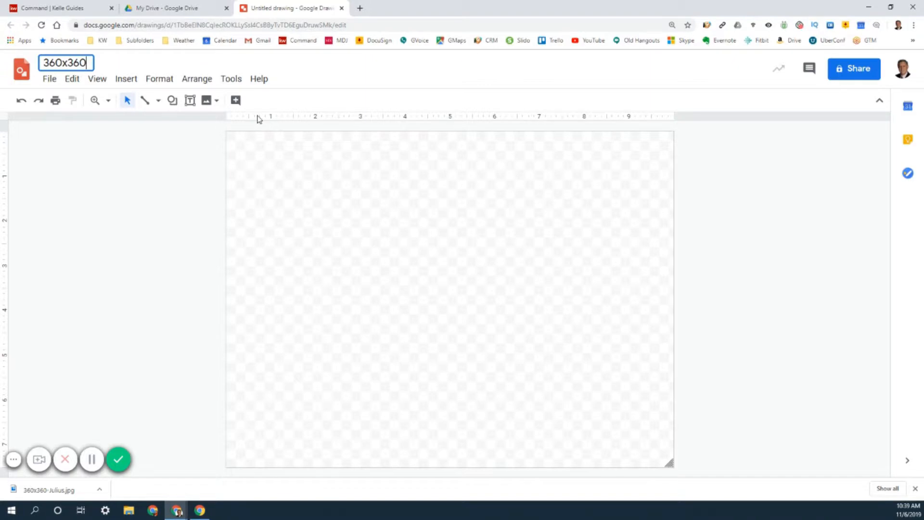
{"action": "type", "text": "-Julius"}
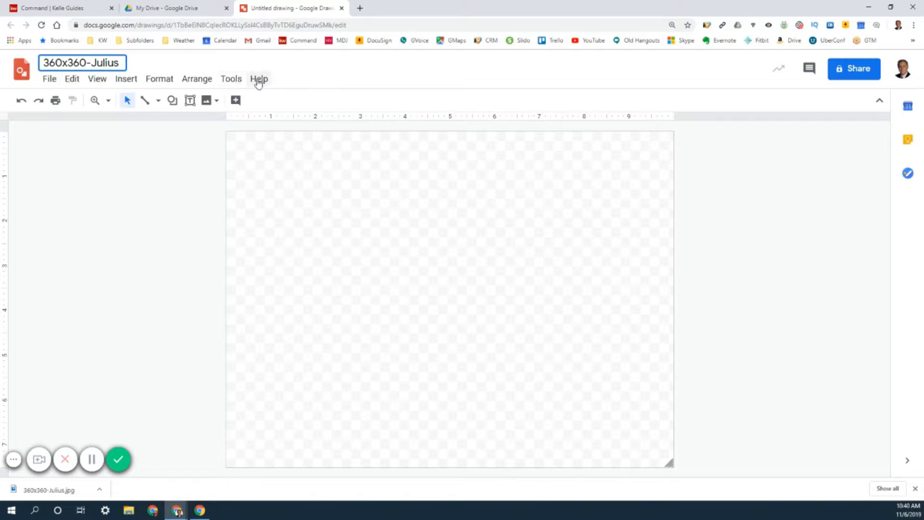
- Set the drawing's page setup to a custom size of 360 x 360 pixels
{"action": "left_click", "coordinate": [51, 81]}
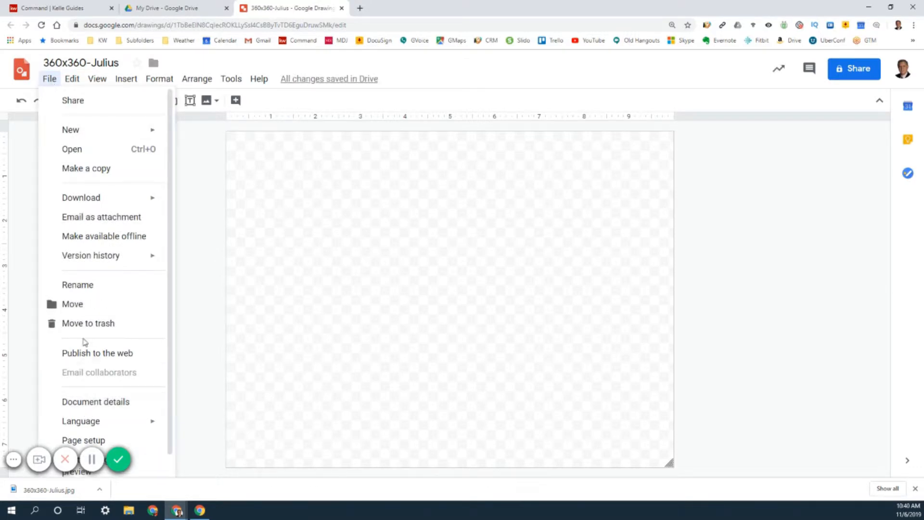
{"action": "left_click", "coordinate": [94, 443]}
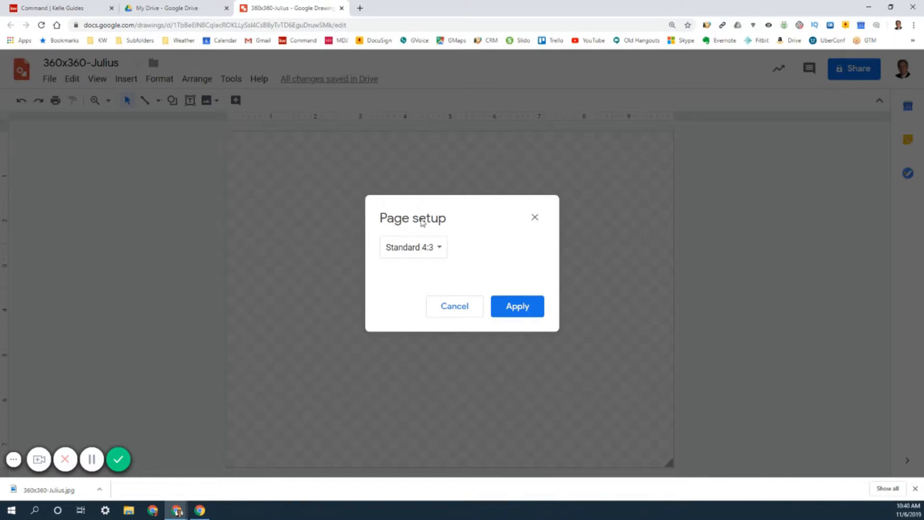
{"action": "left_click", "coordinate": [441, 250]}
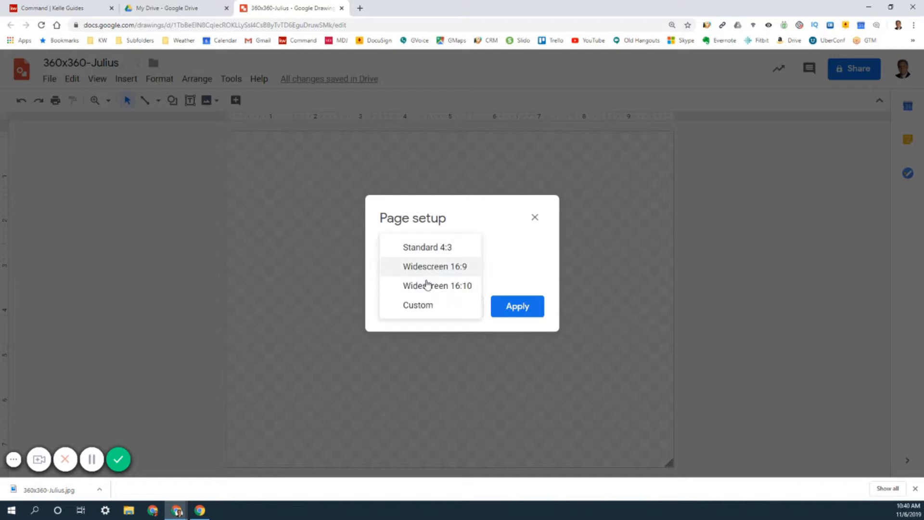
{"action": "left_click", "coordinate": [419, 305]}
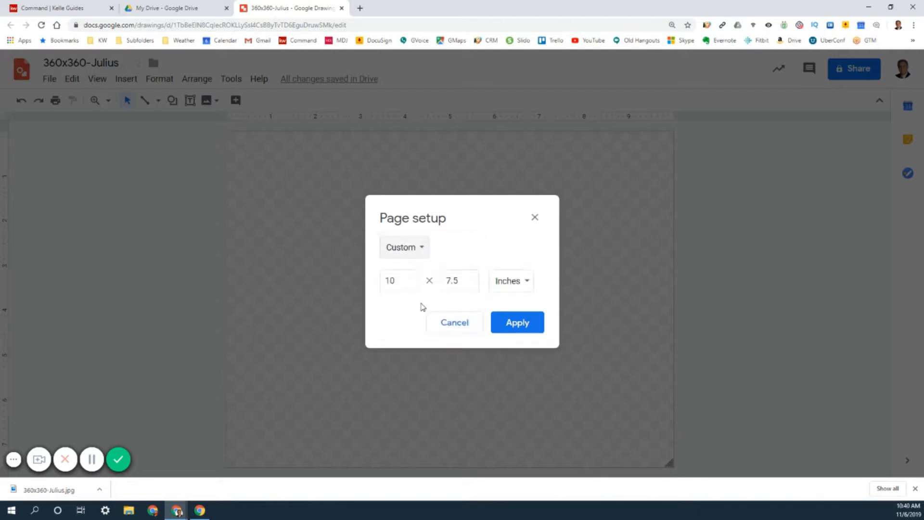
{"action": "left_click", "coordinate": [526, 283]}
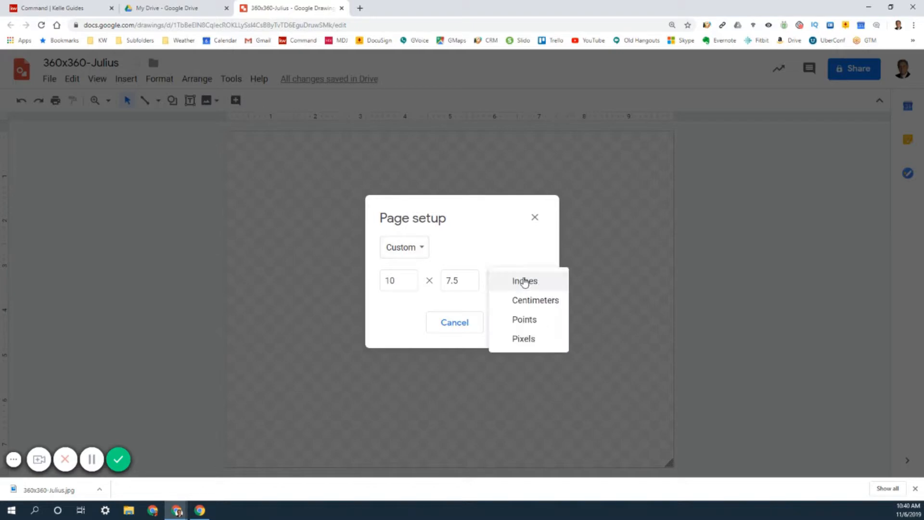
{"action": "left_click", "coordinate": [527, 339]}
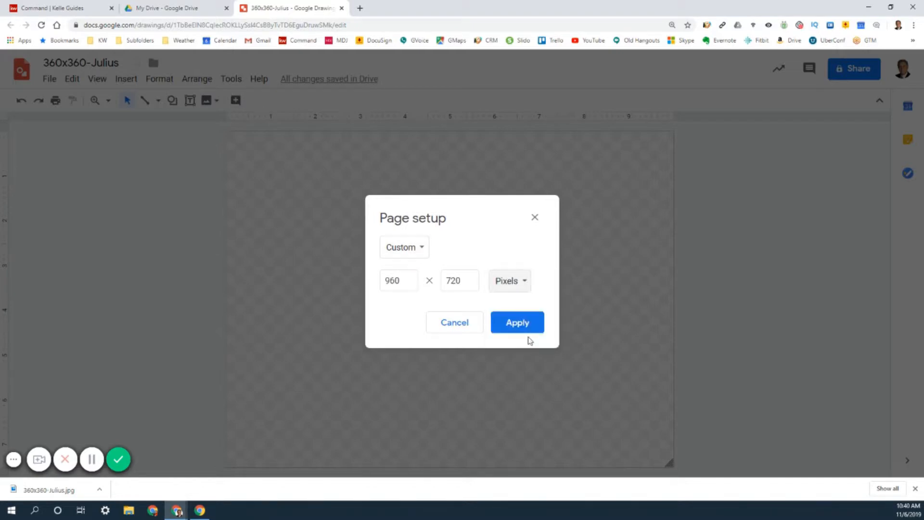
{"action": "double_click", "coordinate": [403, 279]}
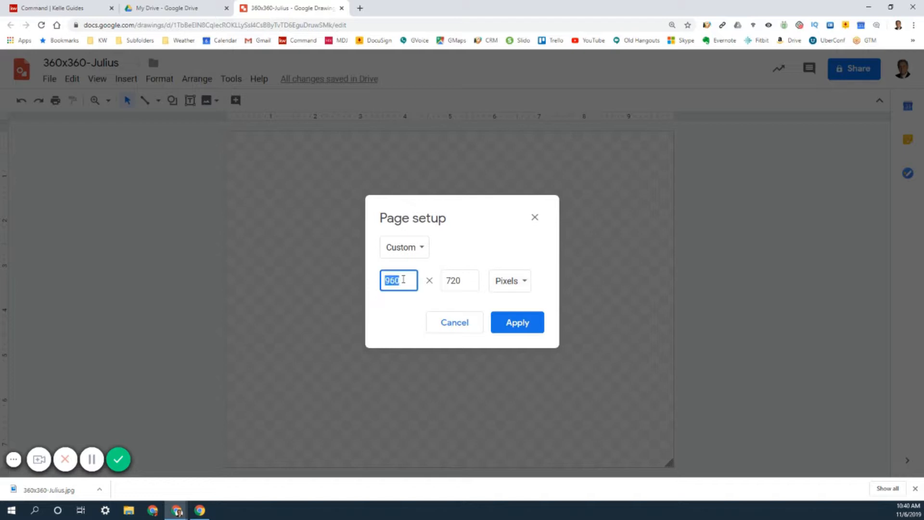
{"action": "type", "text": "360"}
{"action": "double_click", "coordinate": [468, 281]}
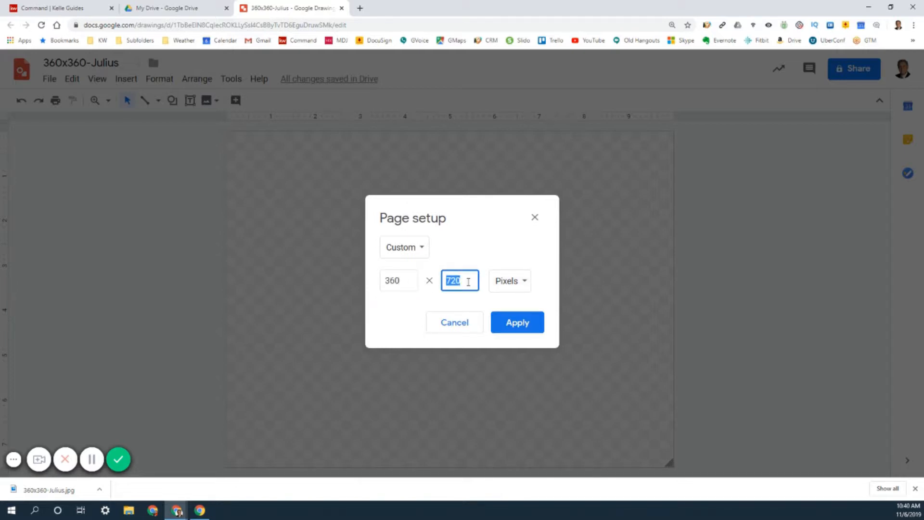
{"action": "type", "text": "360"}
{"action": "left_click", "coordinate": [513, 321]}
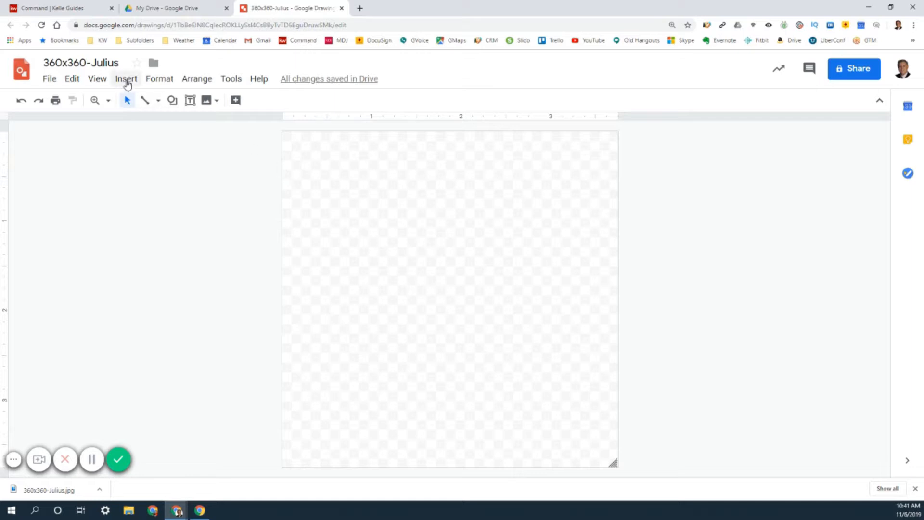
- Insert the agent's headshot photo from Drive and stretch it to fill the whole 360x360 canvas
{"action": "left_click", "coordinate": [126, 81]}
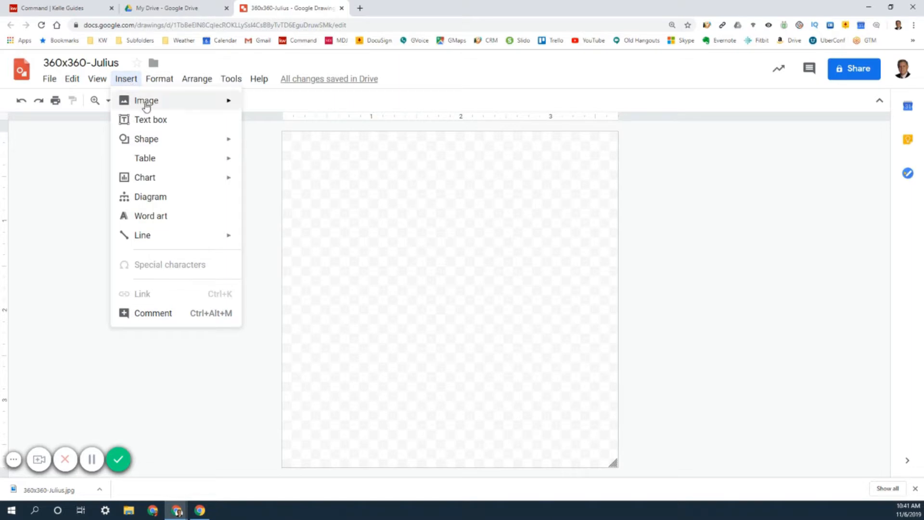
{"action": "mouse_move", "coordinate": [146, 104]}
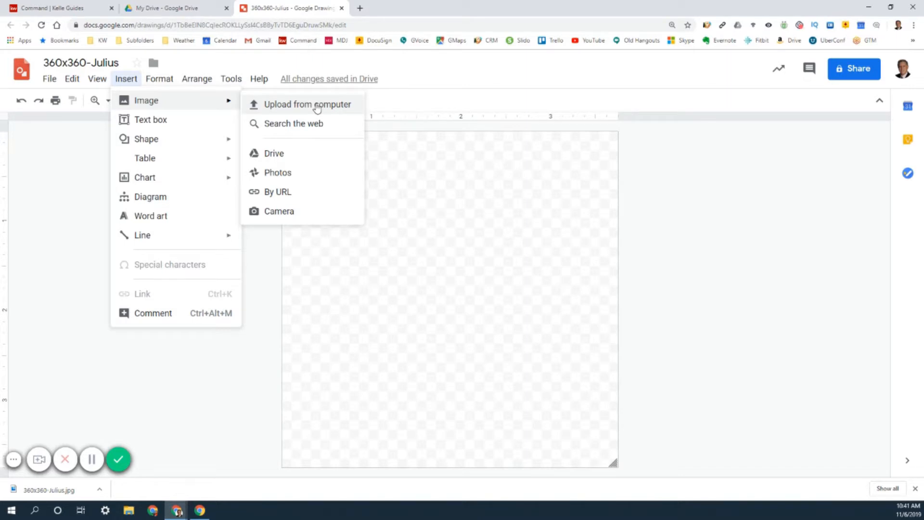
{"action": "left_click", "coordinate": [274, 156]}
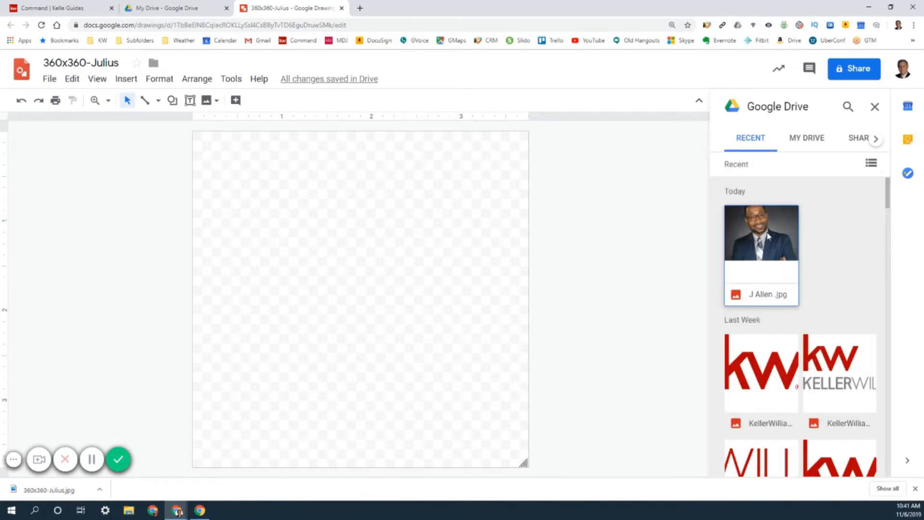
{"action": "left_click_drag", "start_coordinate": [769, 236], "coordinate": [303, 227]}
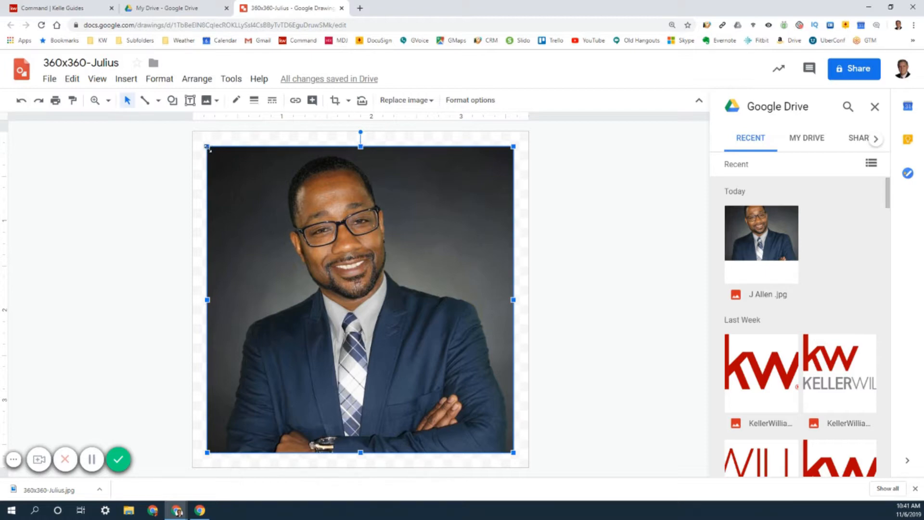
{"action": "left_click_drag", "start_coordinate": [207, 148], "coordinate": [191, 133]}
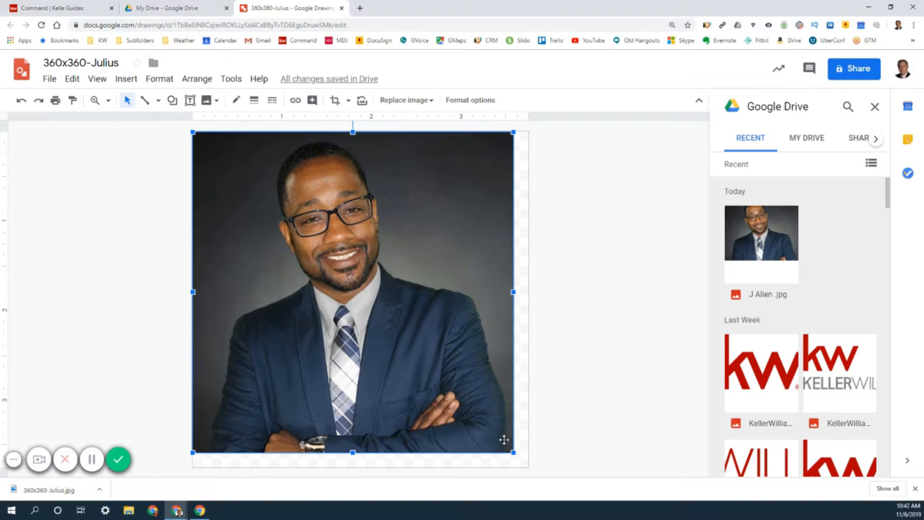
{"action": "left_click_drag", "start_coordinate": [513, 452], "coordinate": [532, 467]}
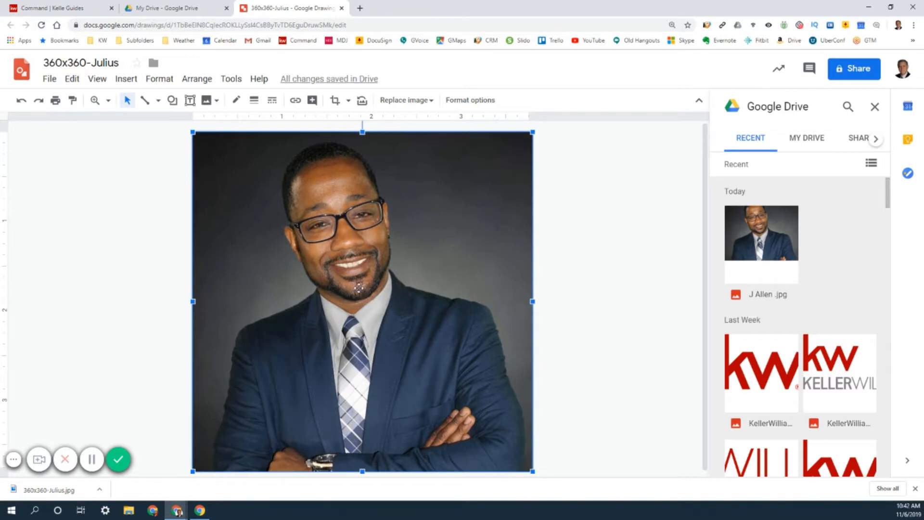
{"action": "left_click", "coordinate": [50, 81]}
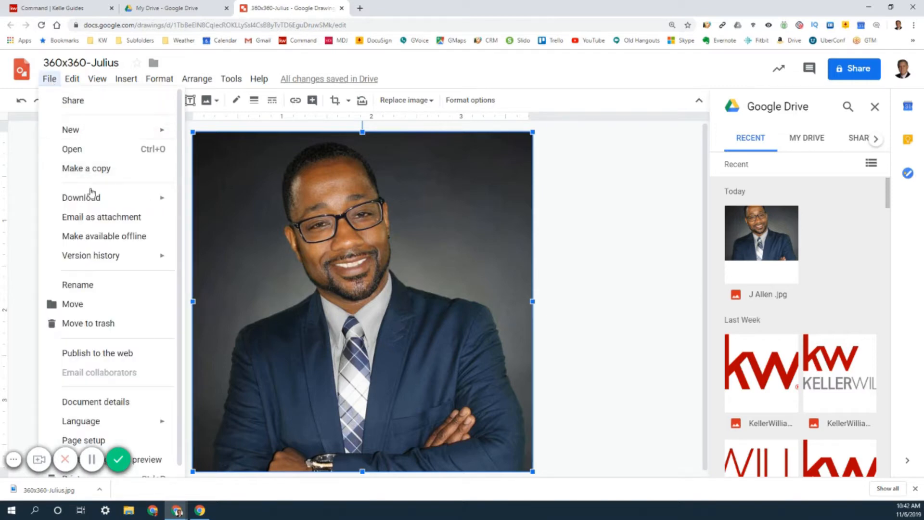
{"action": "mouse_move", "coordinate": [91, 200]}
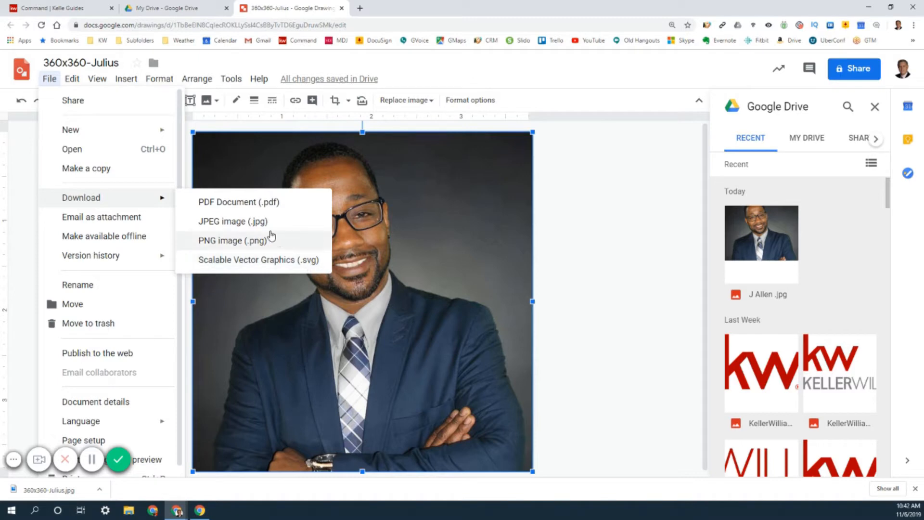
{"action": "left_click", "coordinate": [238, 223]}
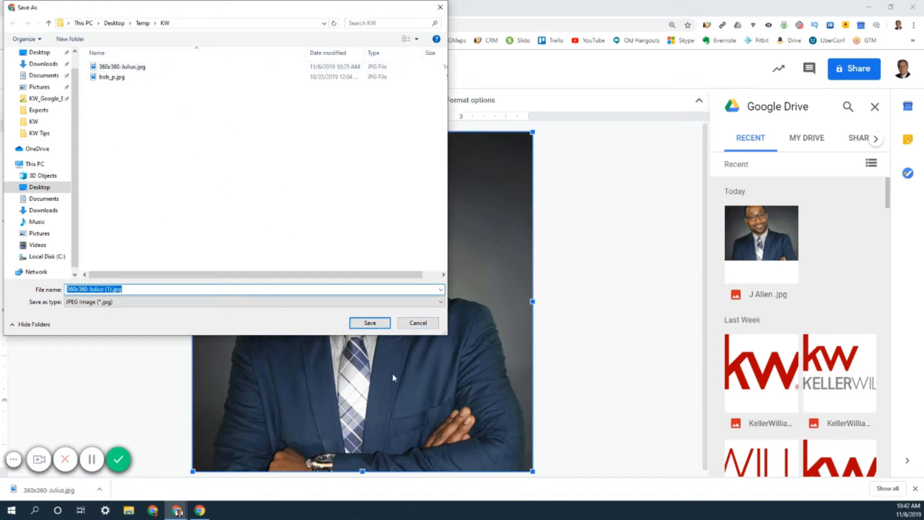
{"action": "left_click_drag", "start_coordinate": [103, 289], "coordinate": [110, 289]}
{"action": "left_click", "coordinate": [420, 323]}
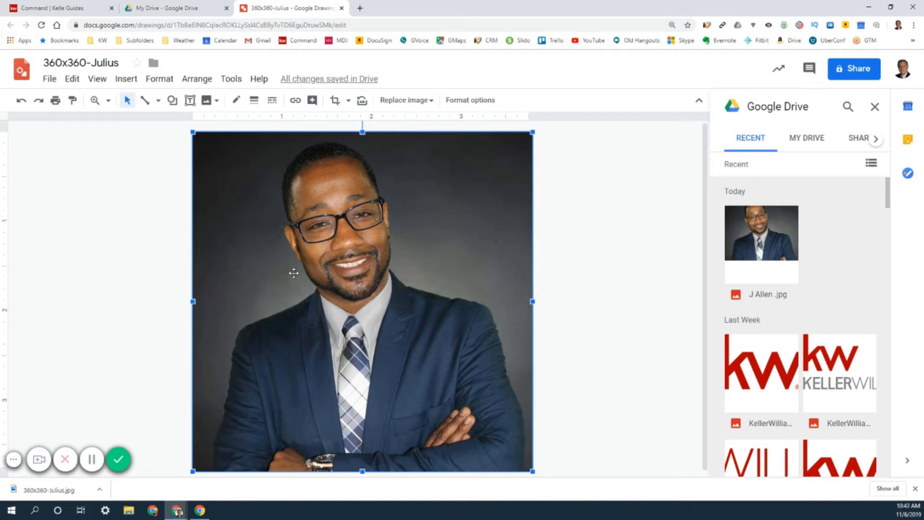
- Return to the Kelle Guides tab and open the upload for the profile picture
{"action": "left_click", "coordinate": [61, 9]}
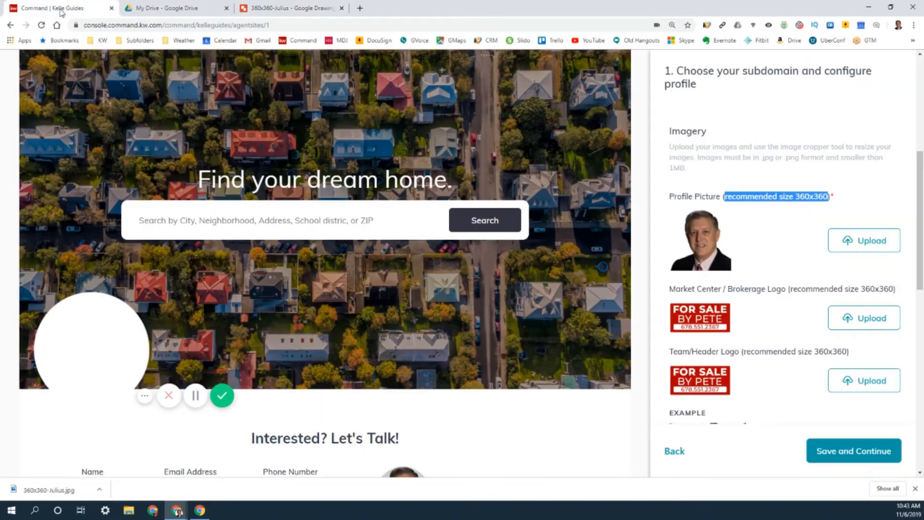
{"action": "left_click", "coordinate": [870, 241]}
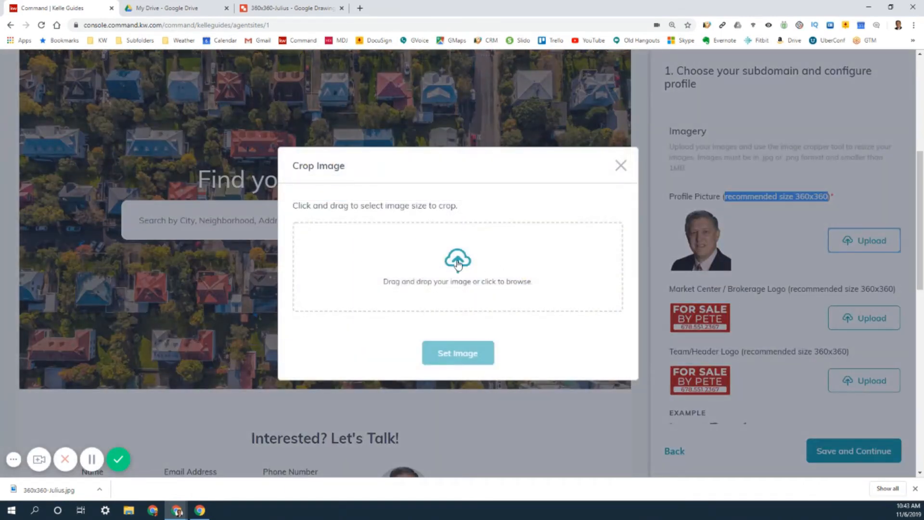
- Load the agent's 360x360 headshot JPG into the crop dialog and extend the crop area over the whole image
{"action": "left_click", "coordinate": [456, 265]}
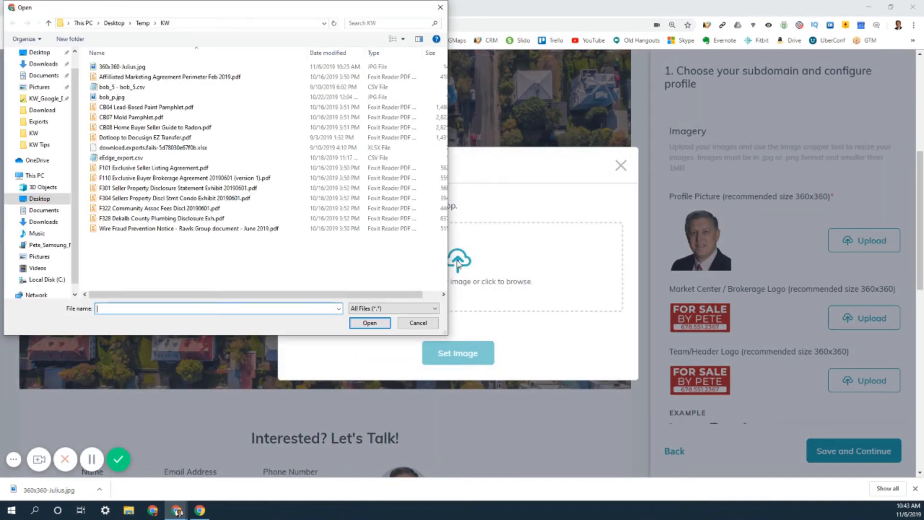
{"action": "left_click", "coordinate": [116, 68]}
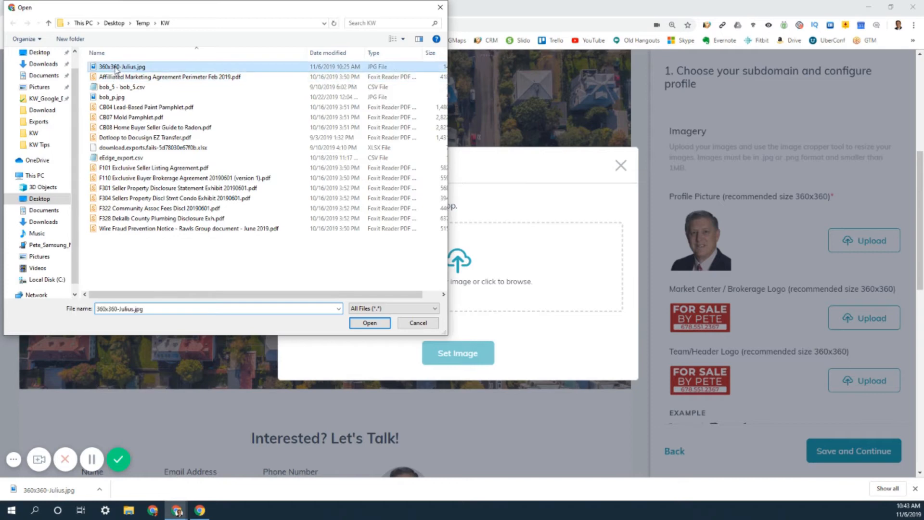
{"action": "left_click", "coordinate": [370, 322]}
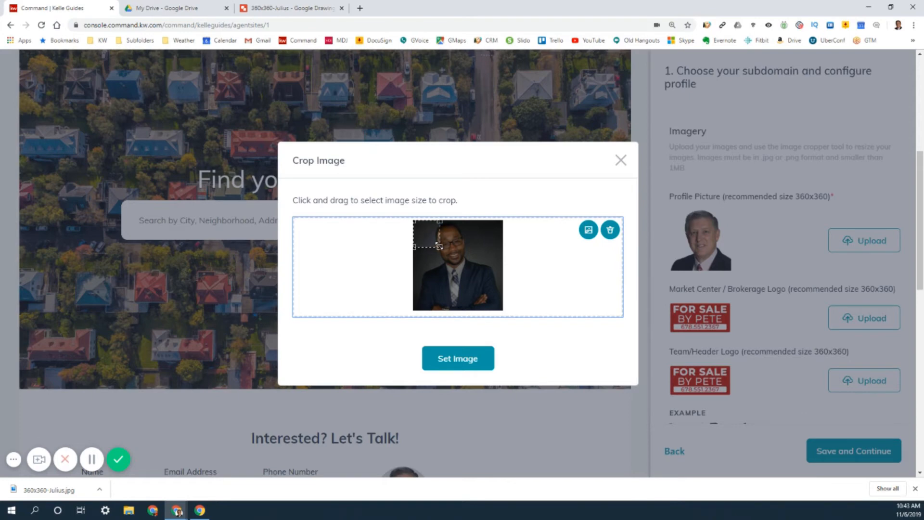
{"action": "left_click_drag", "start_coordinate": [439, 247], "coordinate": [505, 316]}
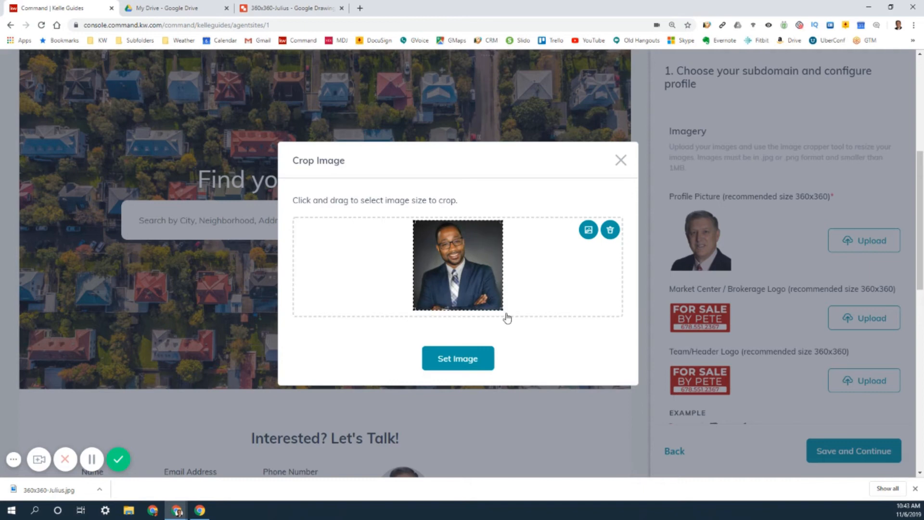
- Close the crop dialog without setting the image
{"action": "left_click", "coordinate": [475, 257]}
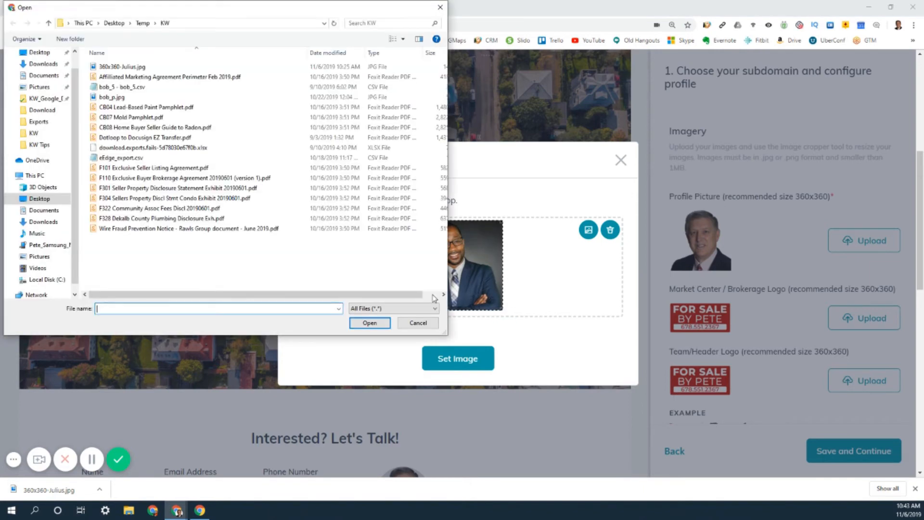
{"action": "left_click", "coordinate": [417, 322]}
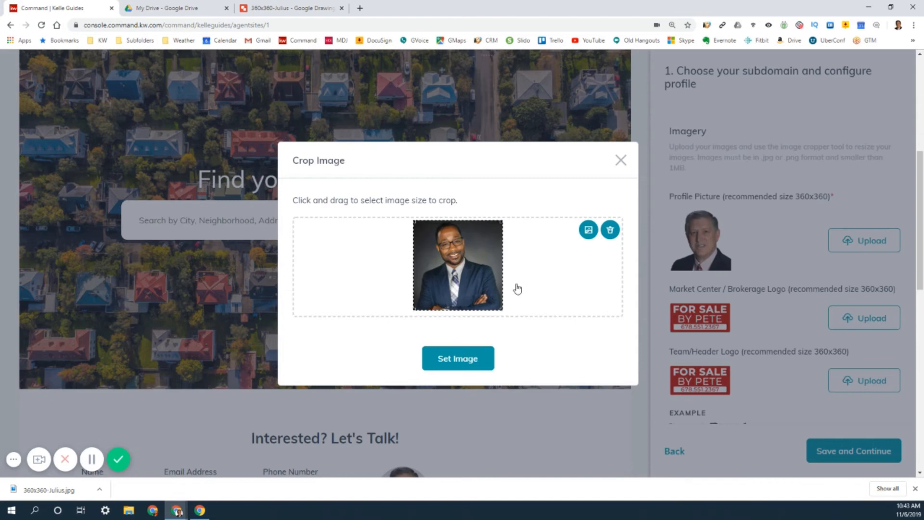
{"action": "left_click", "coordinate": [621, 161]}
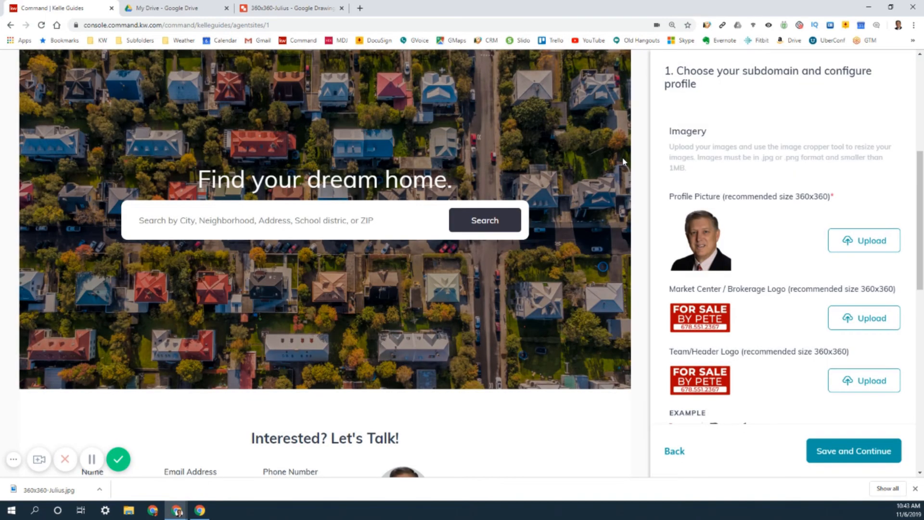